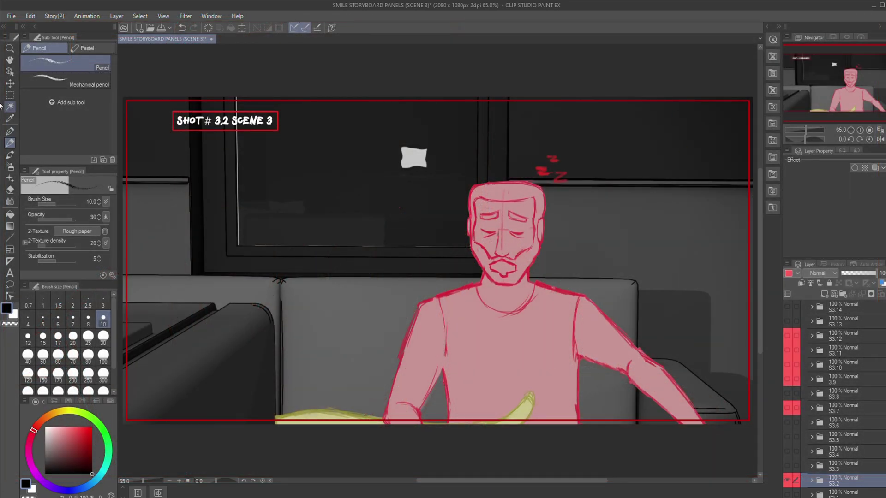
- Select the Move layer tool and show the Shot 3.7 panel and S1.1 sunset background layers
left_click(9, 83)
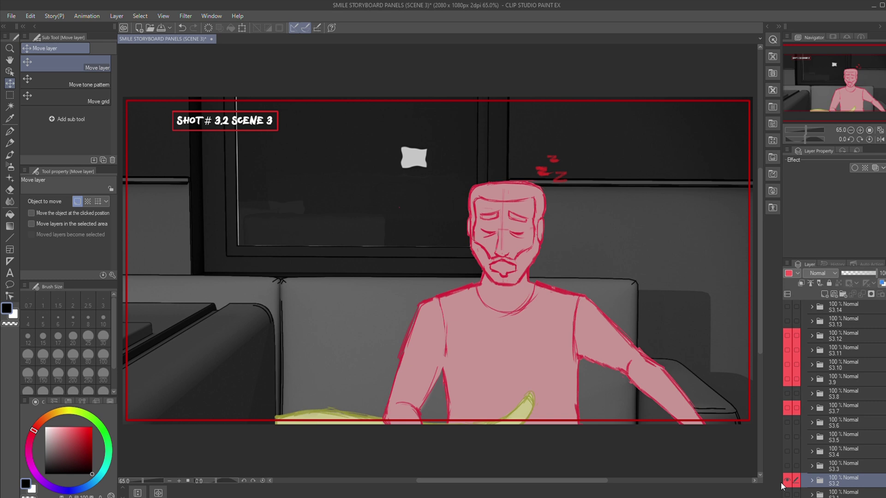
left_click(785, 407)
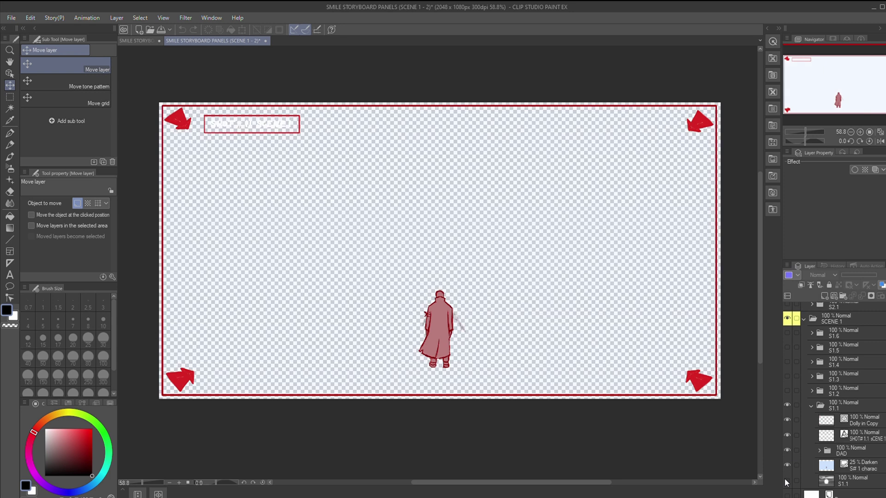
left_click(786, 480)
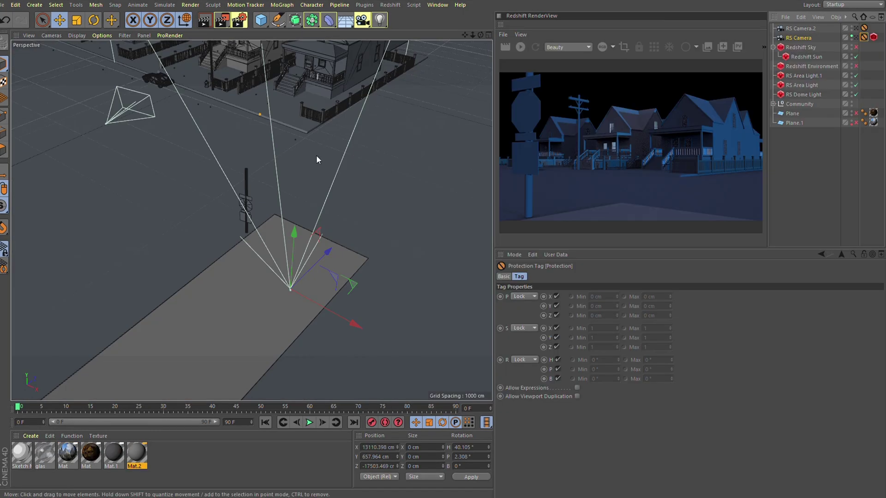
- Orbit the Perspective viewport to frame the street of houses
left_click_drag(316, 160, 350, 222)
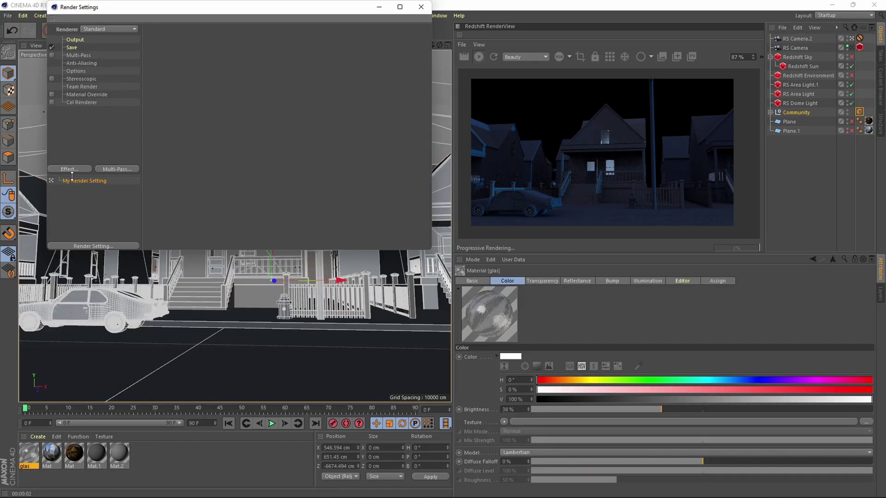
- Add a Sketch and Toon render effect with Outline lines enabled
left_click(67, 169)
left_click(118, 393)
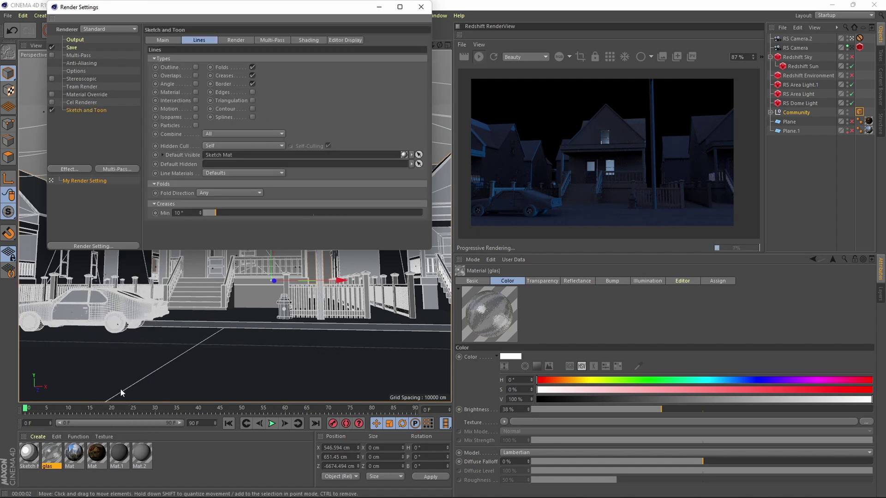
left_click(196, 67)
- Set Sketch and Toon object shading to Custom Color, close Render Settings, and select Sketch Mat
left_click(309, 41)
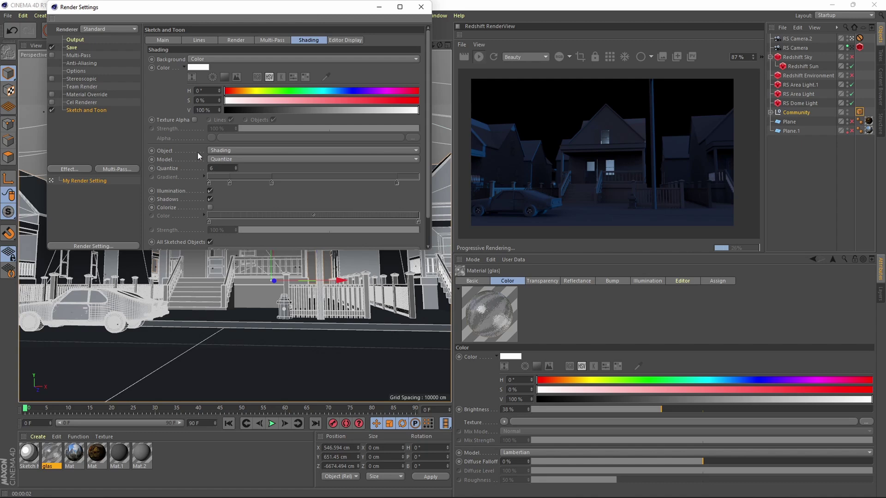
left_click(228, 150)
left_click(224, 170)
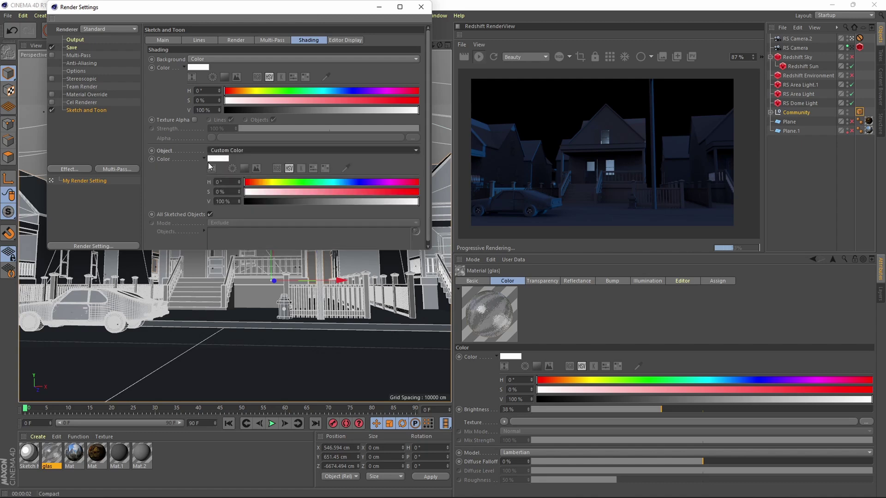
left_click(199, 40)
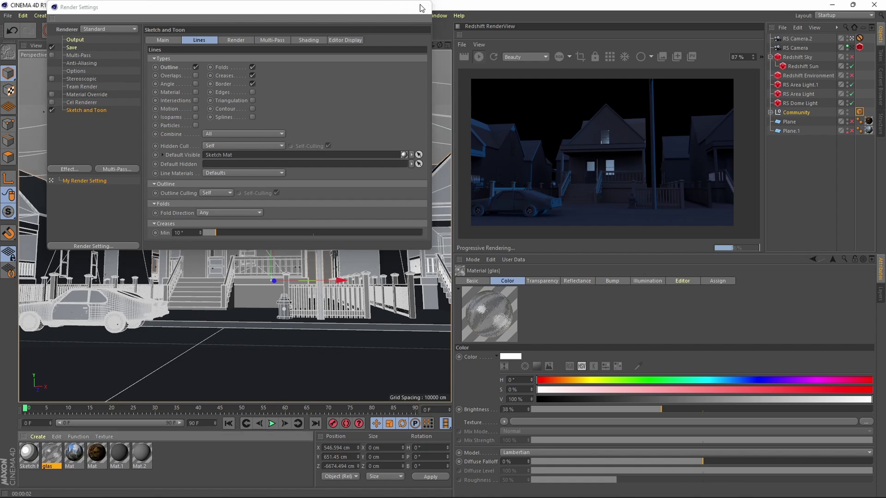
left_click(420, 7)
left_click(28, 456)
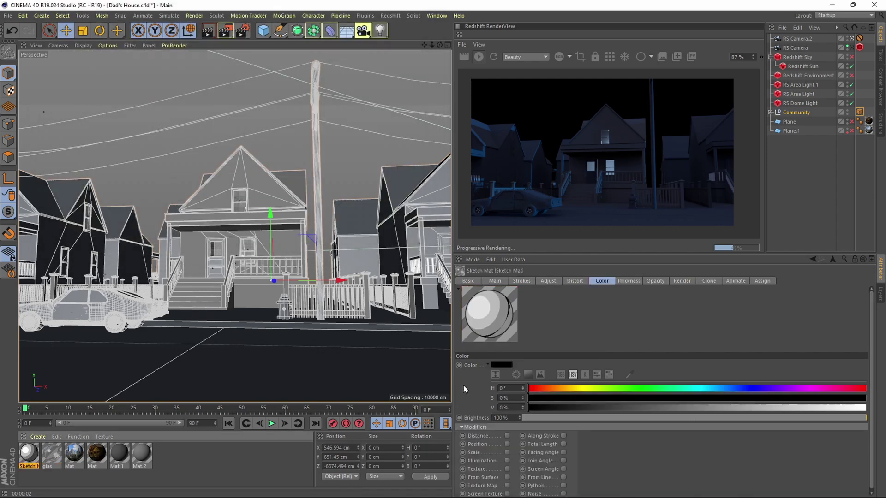
- Raise Sketch Mat line thickness to 7 with Distance scaling using the Object range
left_click(628, 281)
left_click(507, 383)
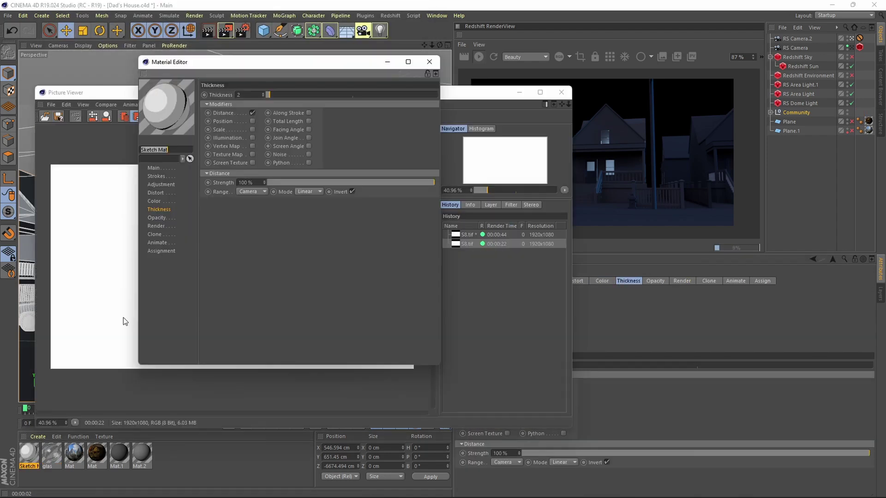
left_click_drag(271, 95, 278, 94)
left_click(251, 191)
left_click(248, 199)
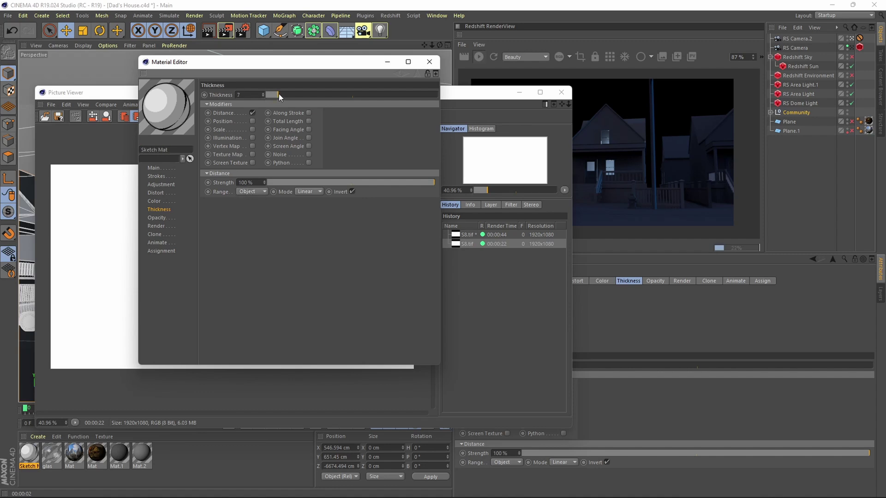
- Close the Material Editor and select the RS Camera.2 camera for rendering
left_click_drag(210, 409, 794, 110)
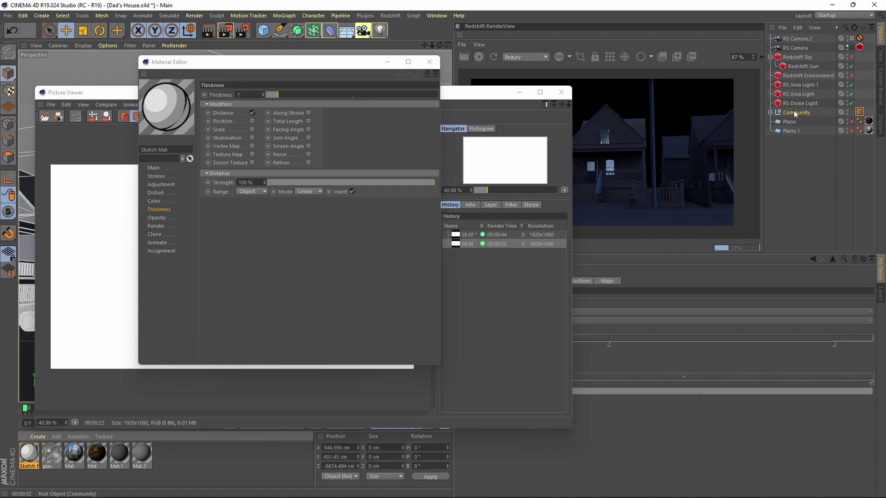
left_click(434, 62)
left_click(797, 38)
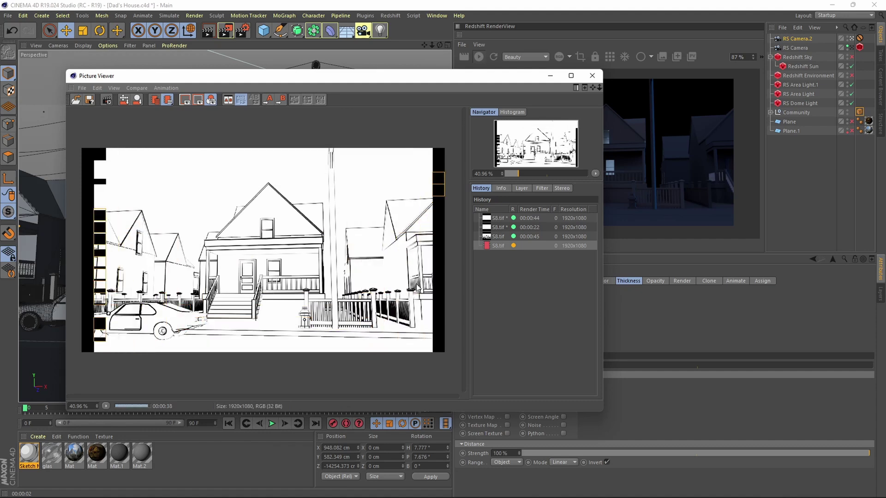
- Close the line-art preview and switch the renderer to Redshift with Sketch and Toon off
left_click(591, 75)
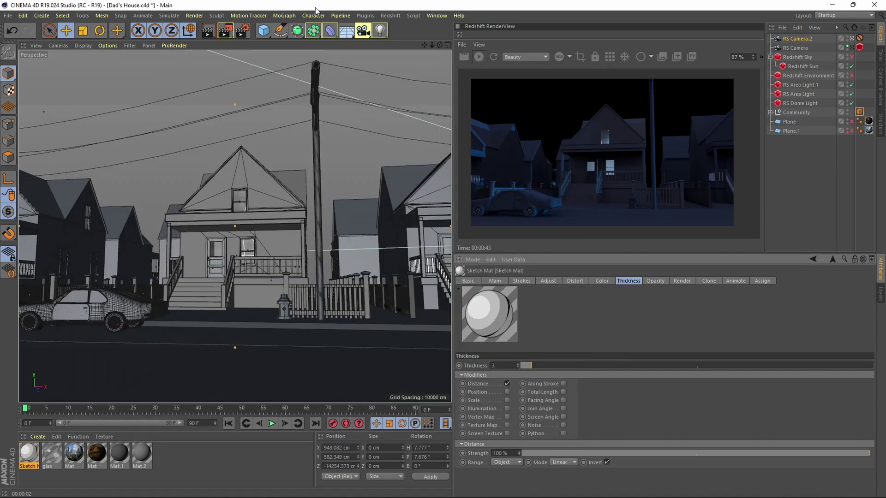
left_click(243, 32)
left_click(93, 29)
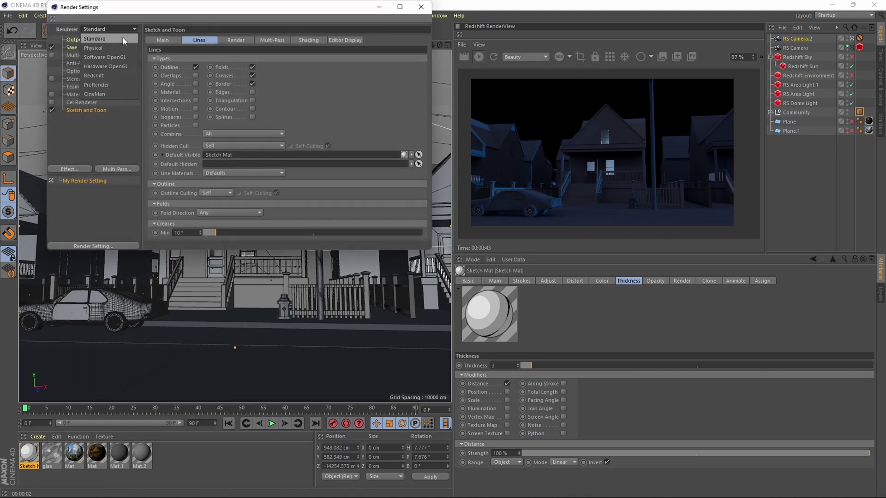
left_click(98, 82)
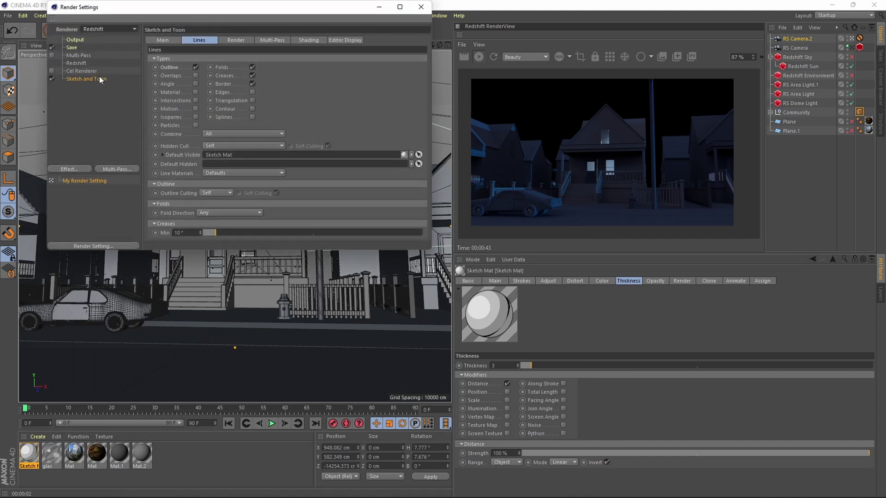
left_click(51, 78)
- Review the Redshift Sampling Overrides settings, then close Render Settings
left_click(76, 63)
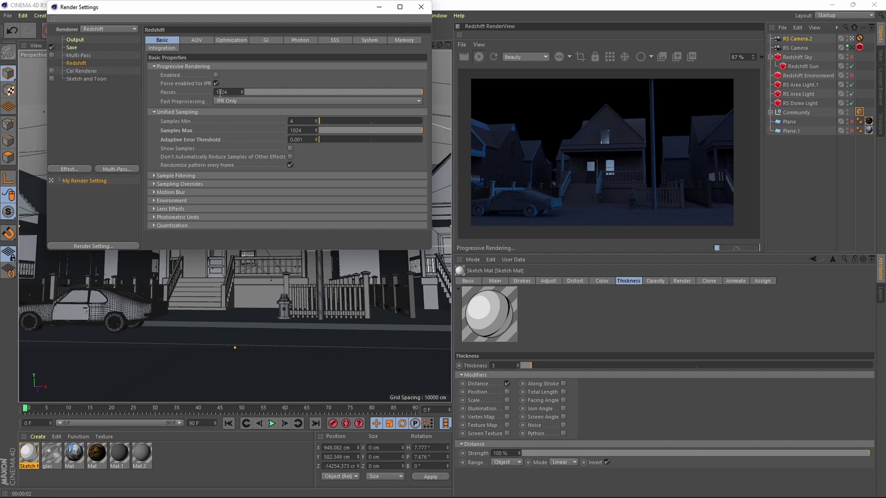
left_click(168, 184)
scroll(175, 198, "down", 3)
scroll(175, 197, "up", 3)
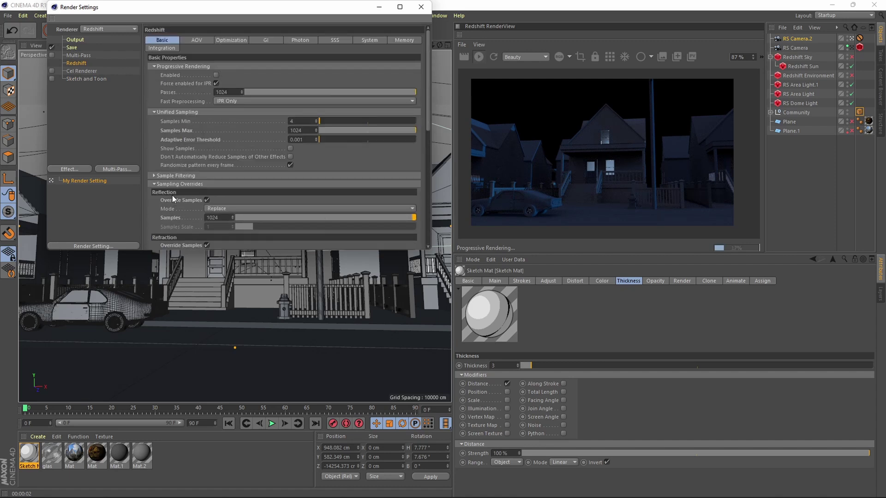
left_click(420, 11)
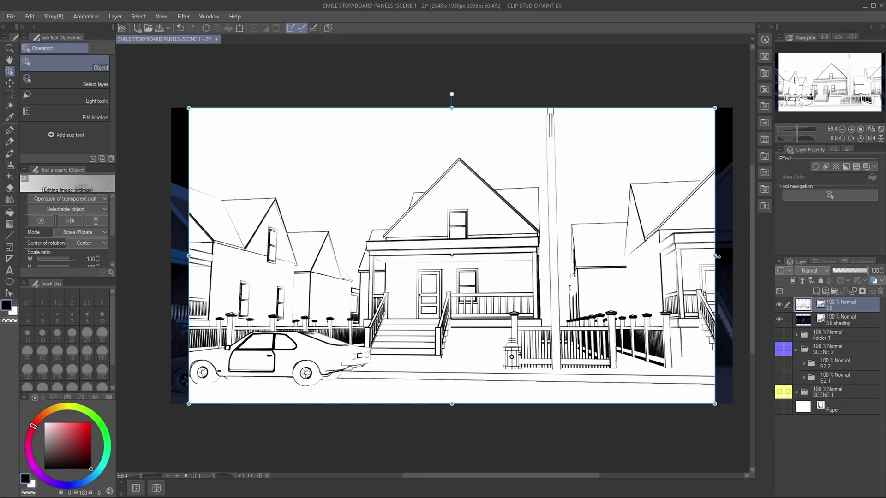
- Scale the S8 line-art render to fill the panel, set it to Multiply, and adjust S8 shading opacity
left_click_drag(716, 257, 733, 256)
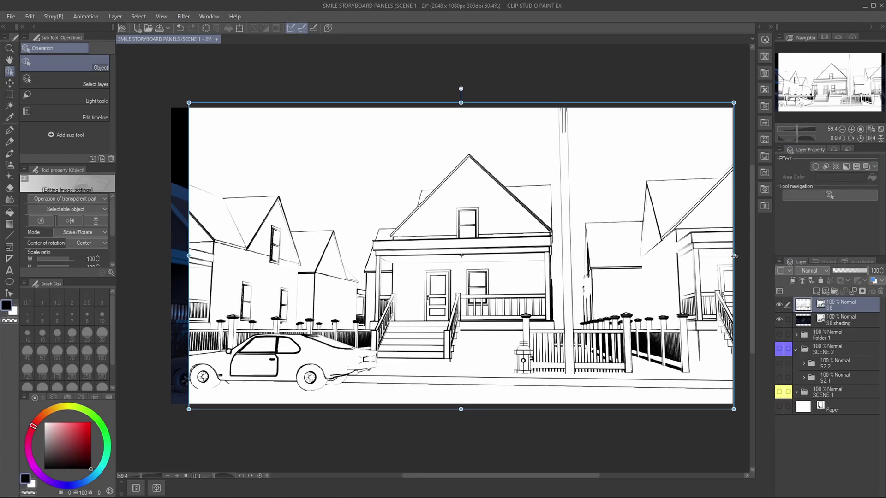
left_click_drag(184, 255, 170, 254)
left_click(808, 272)
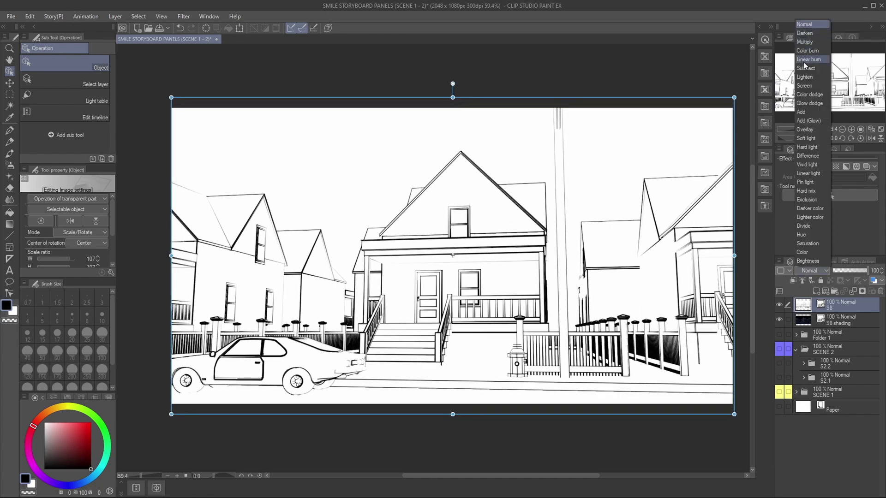
left_click(803, 42)
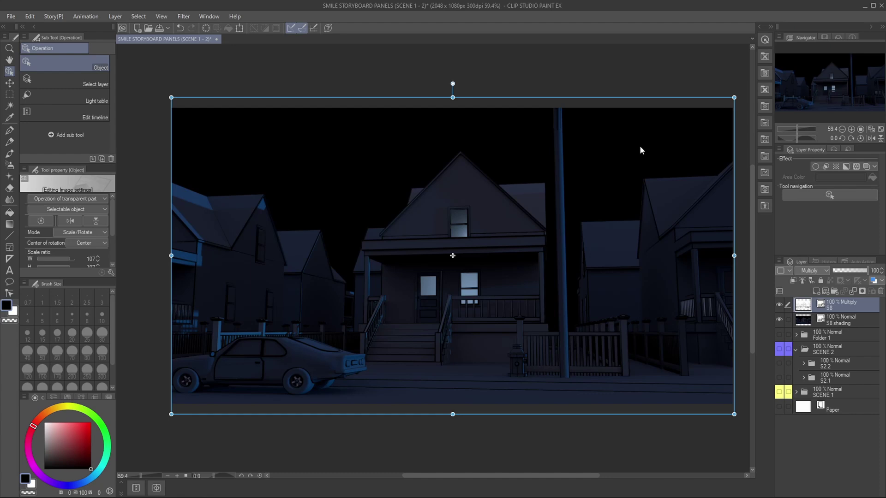
left_click(841, 320)
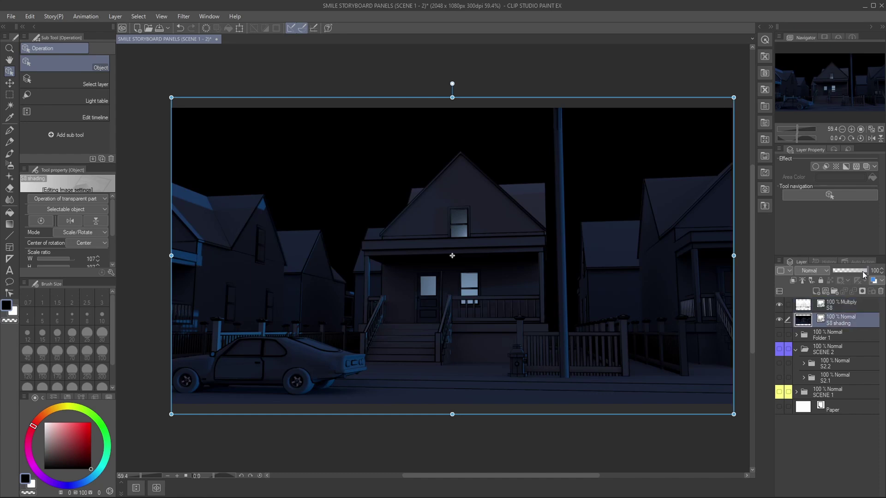
left_click_drag(864, 276, 869, 274)
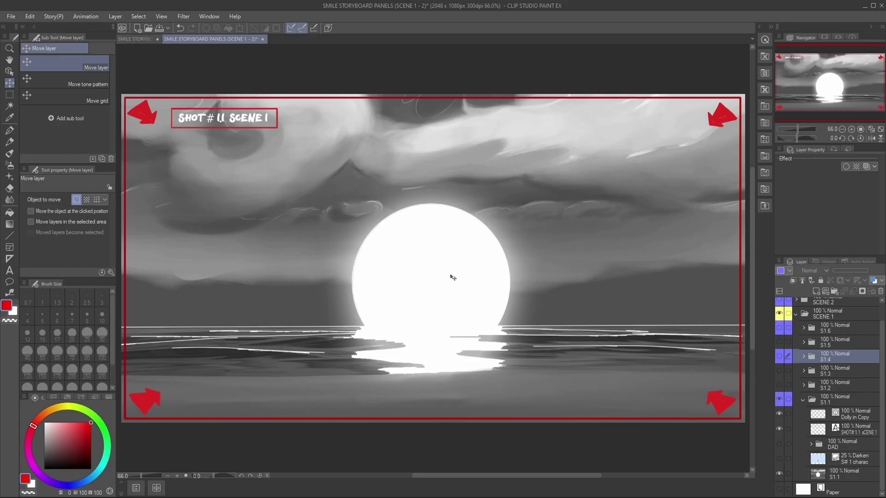
- Show the DAD layer and hide the red Fill 6 layer, keeping the HEAD LIFT line art visible
left_click(780, 444)
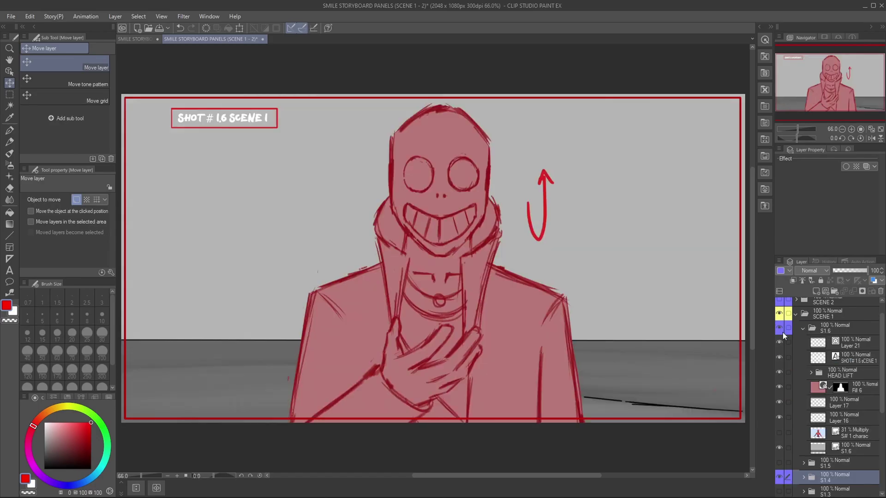
left_click(778, 371)
left_click(779, 372)
left_click(778, 387)
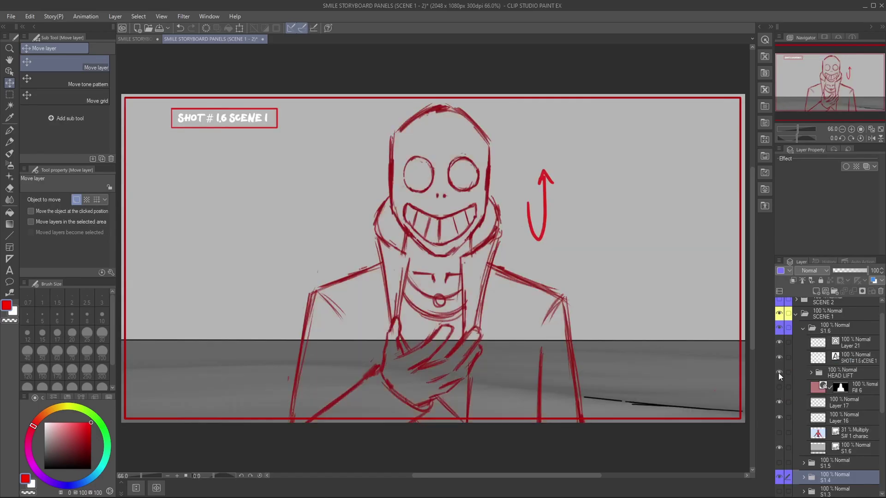
left_click(779, 372)
left_click(778, 372)
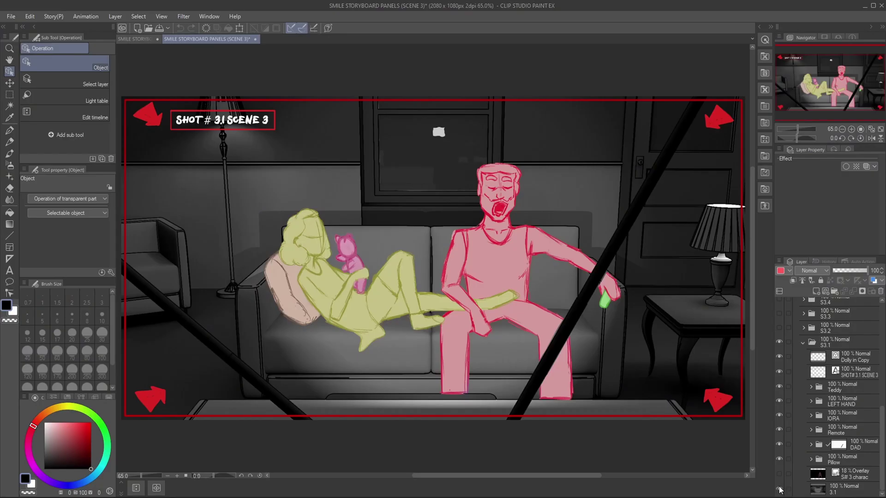
- Toggle the background, Pillow, Remote, DAD, IORA and Teddy layers, then undo the Dolly annotation
left_click(778, 488)
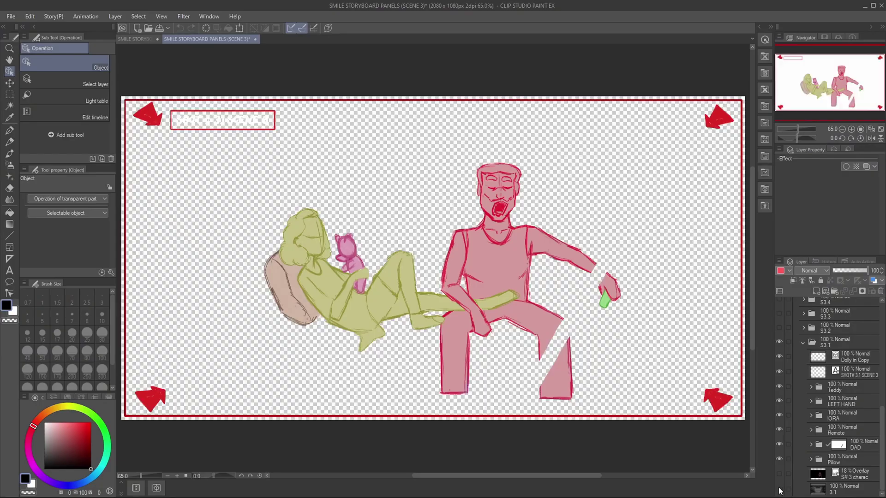
left_click(779, 459)
left_click(779, 444)
left_click(779, 443)
left_click(779, 429)
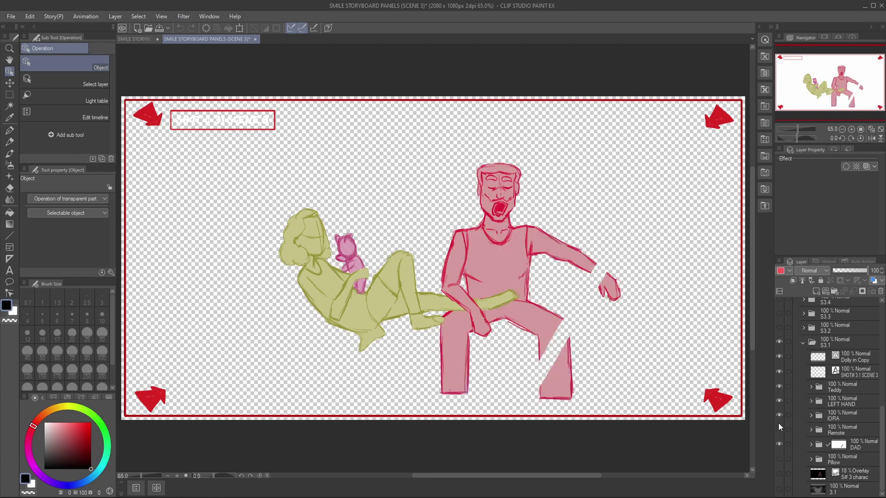
left_click(778, 415)
left_click(778, 415)
left_click(779, 429)
left_click(779, 387)
left_click(778, 387)
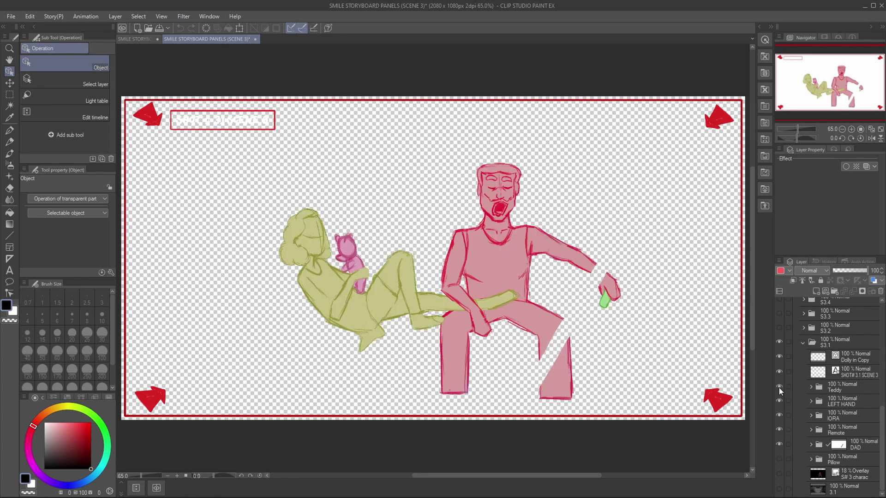
left_click(778, 458)
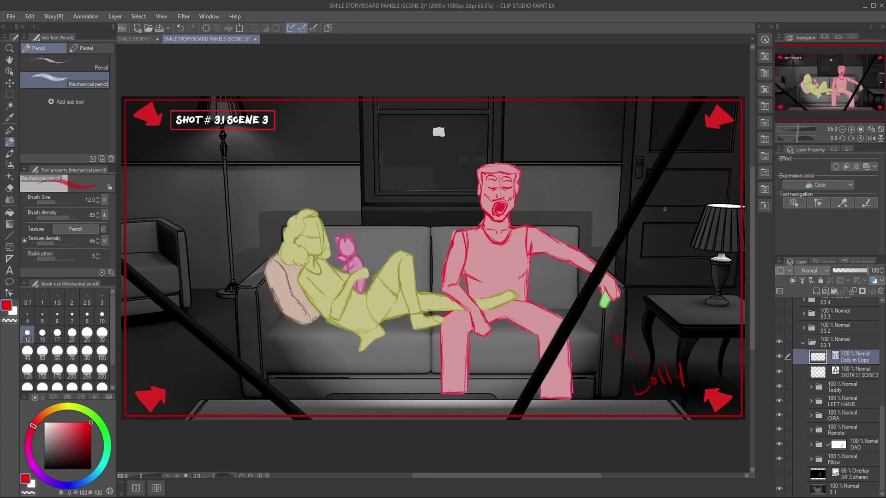
key("ctrl+z")
key("ctrl+z")
key("ctrl+z")
key("ctrl+z")
key("ctrl+z")
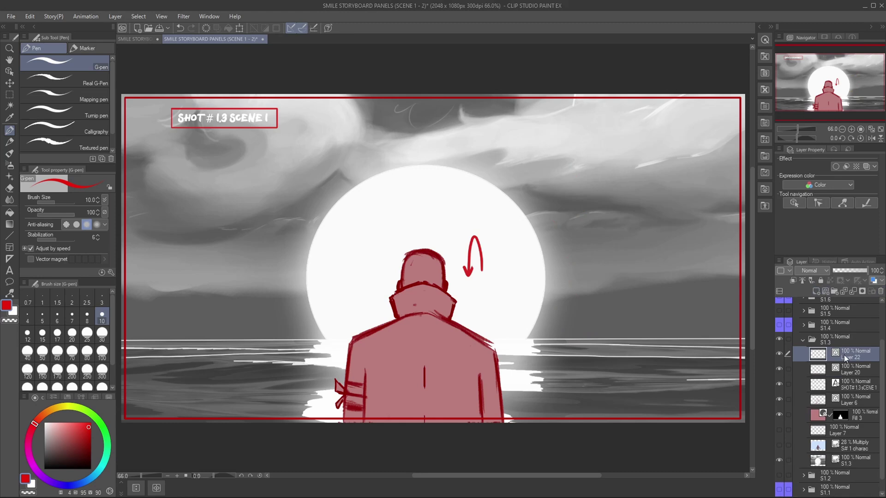
- Add new layers in folder S1.3 and draw red zigzag squiggles on the panel's right side
left_click(816, 290)
left_click(814, 372)
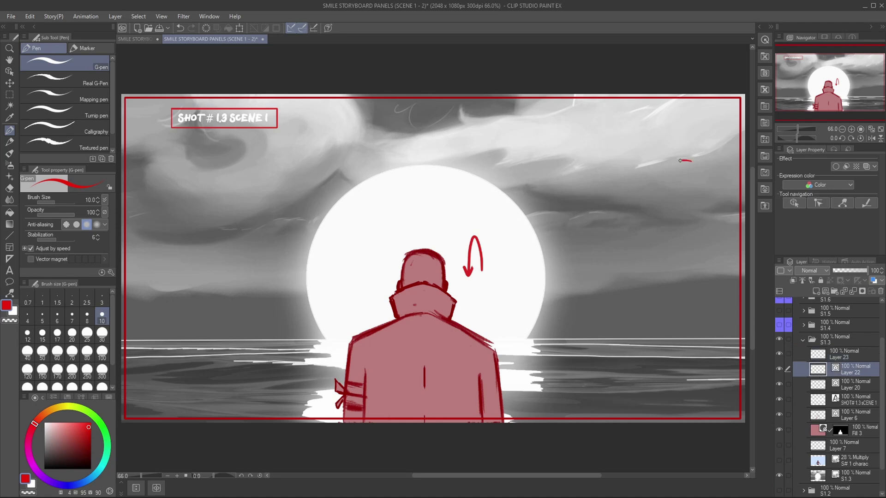
left_click_drag(676, 199, 667, 221)
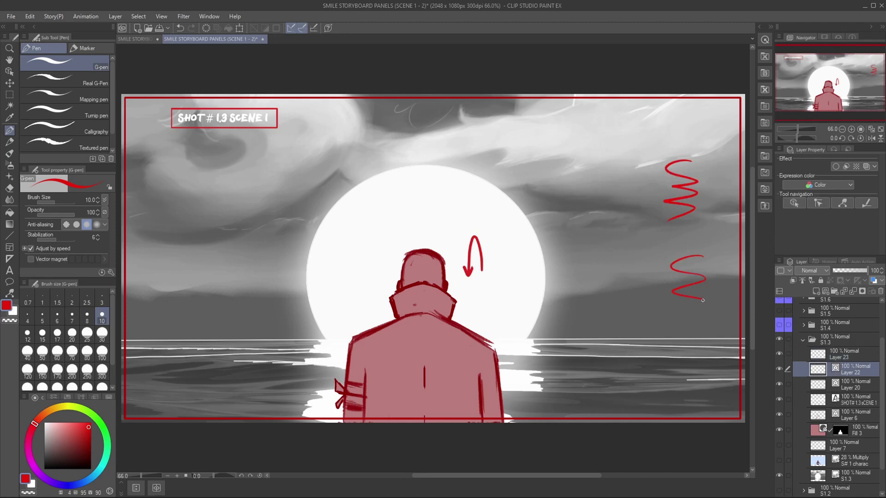
left_click(816, 356)
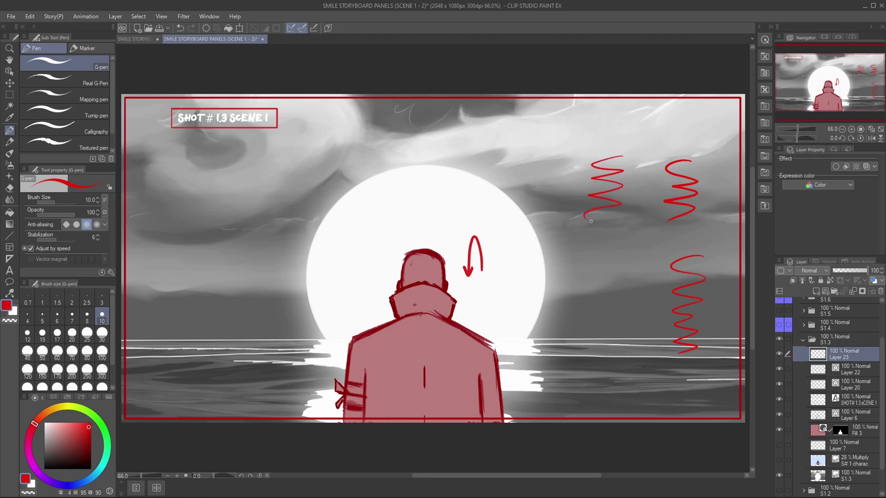
left_click_drag(596, 324, 650, 327)
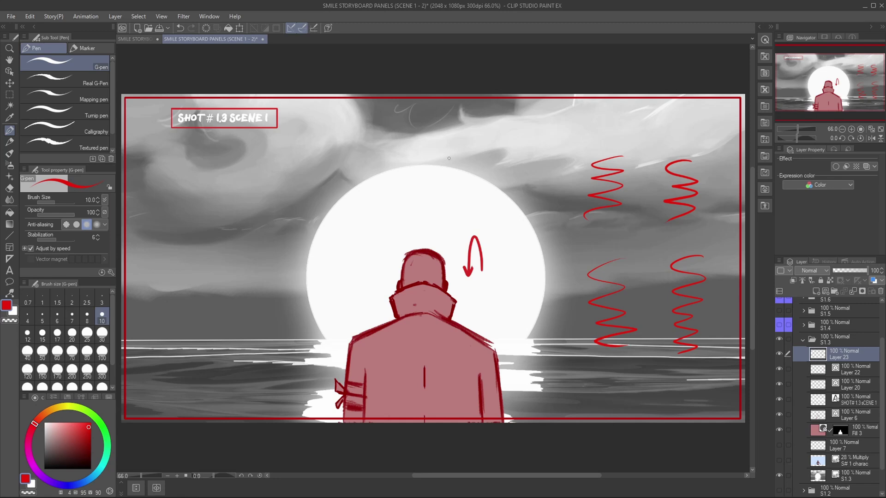
- On Layer 22, drag a squiggle's control point to pull its lower end into a corner
left_click(10, 293)
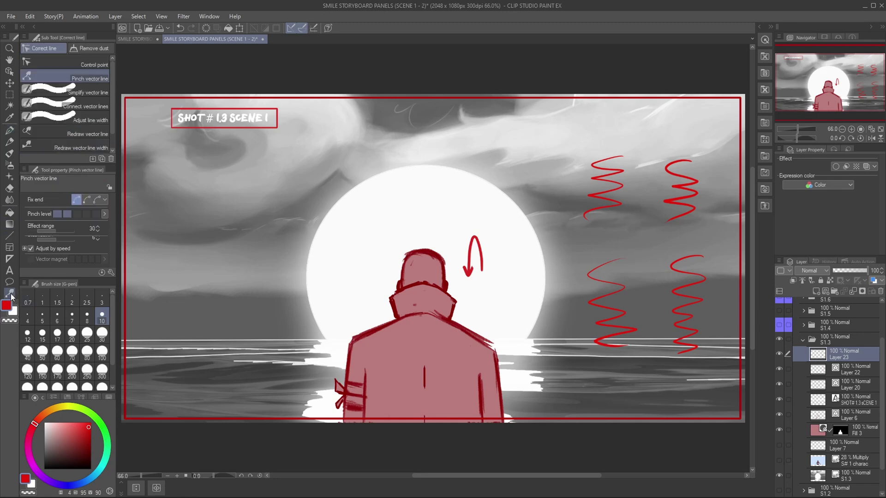
left_click(799, 363)
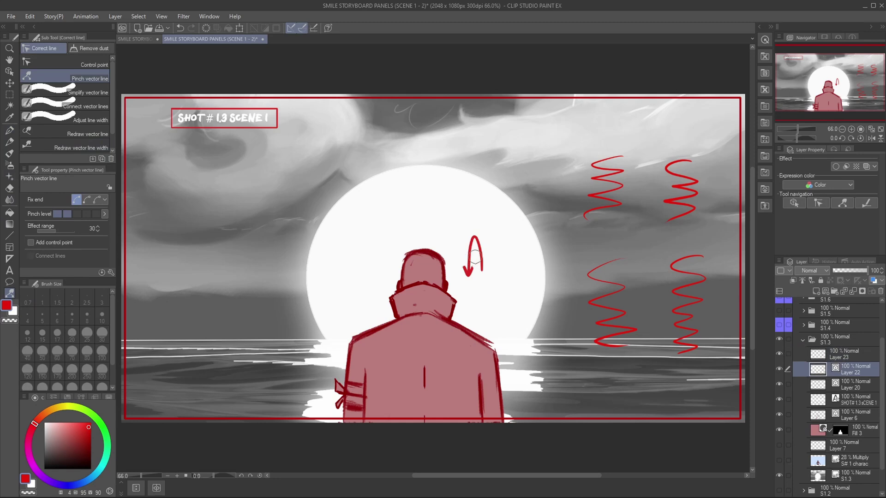
left_click(73, 65)
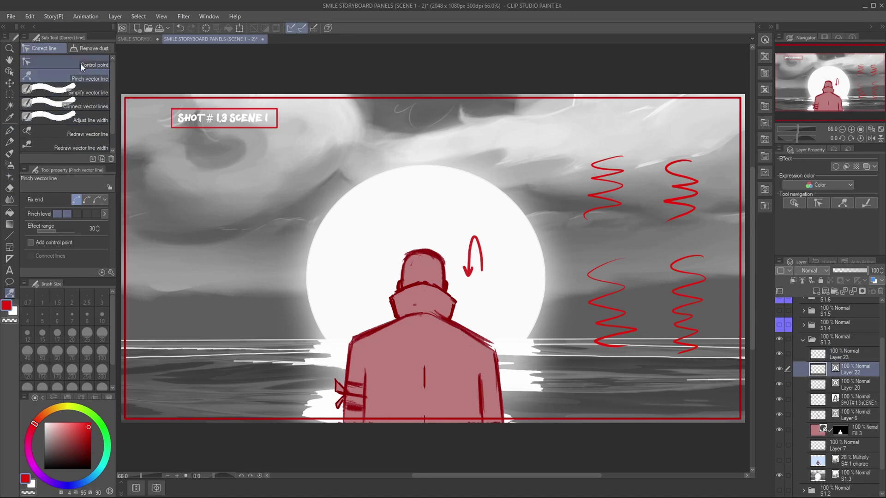
scroll(678, 184, "up", 2)
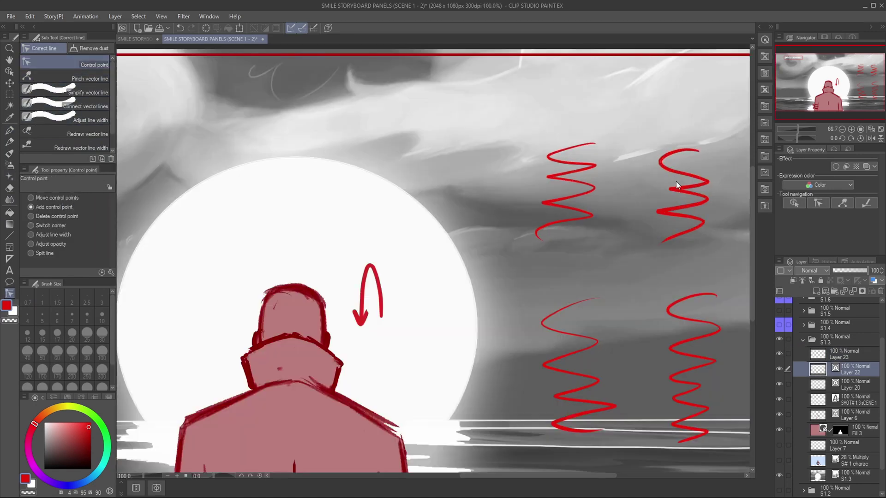
scroll(655, 193, "down", 1)
left_click_drag(629, 212, 660, 220)
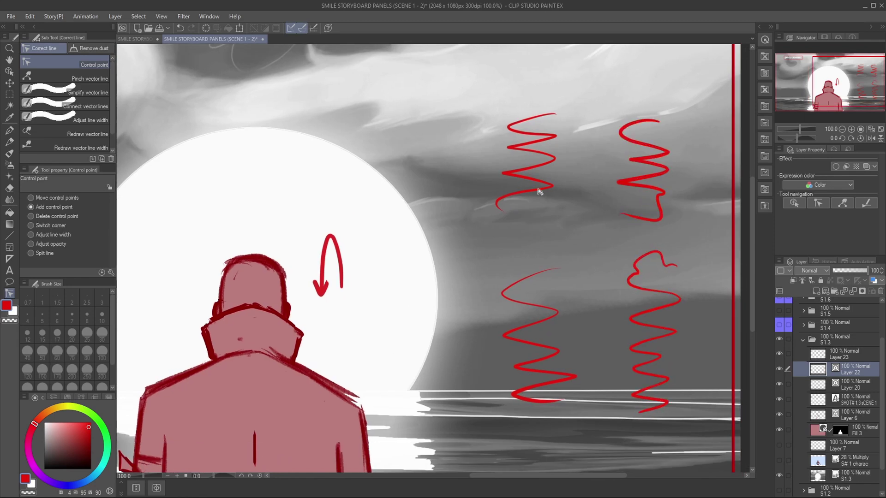
- Pinch the upper-right squiggle's top into a rounded, widened arc
left_click(77, 79)
mouse_move(624, 121)
left_mouse_down()
mouse_move(607, 93)
mouse_move(583, 127)
left_mouse_up()
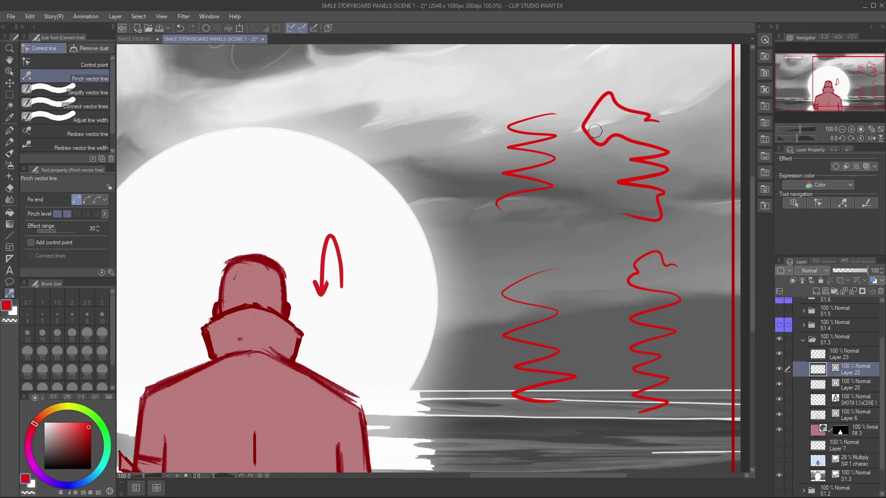
left_click_drag(642, 104, 664, 121)
mouse_move(598, 113)
left_mouse_down()
mouse_move(589, 106)
mouse_move(604, 138)
left_mouse_up()
- Simplify the squiggle's top arc and hooked lower end to smooth them
left_click(63, 92)
left_click(593, 89)
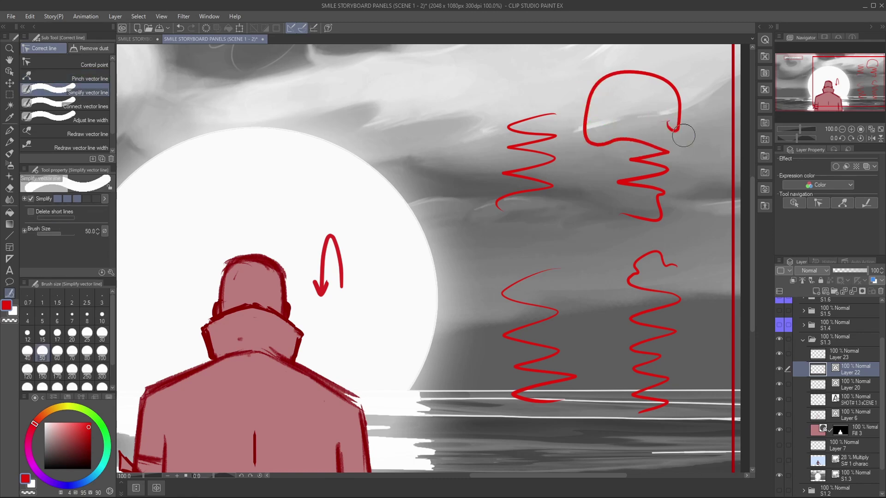
left_click_drag(659, 176, 665, 197)
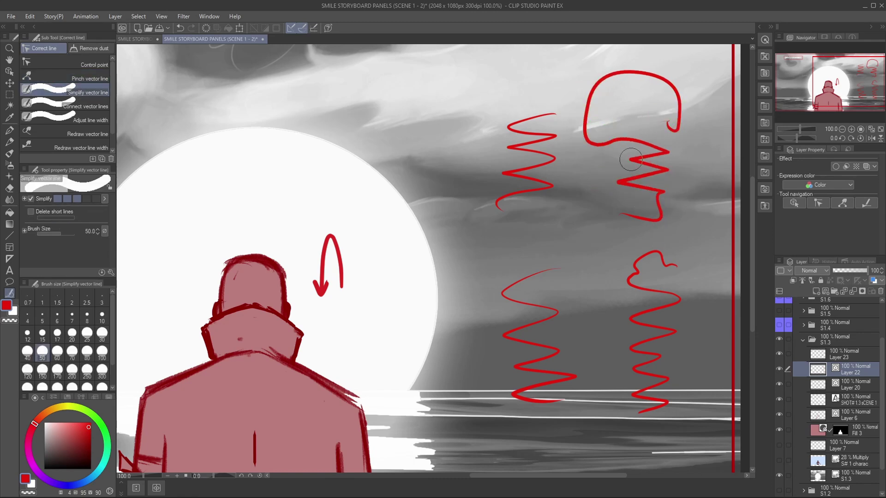
left_click_drag(678, 256, 630, 282)
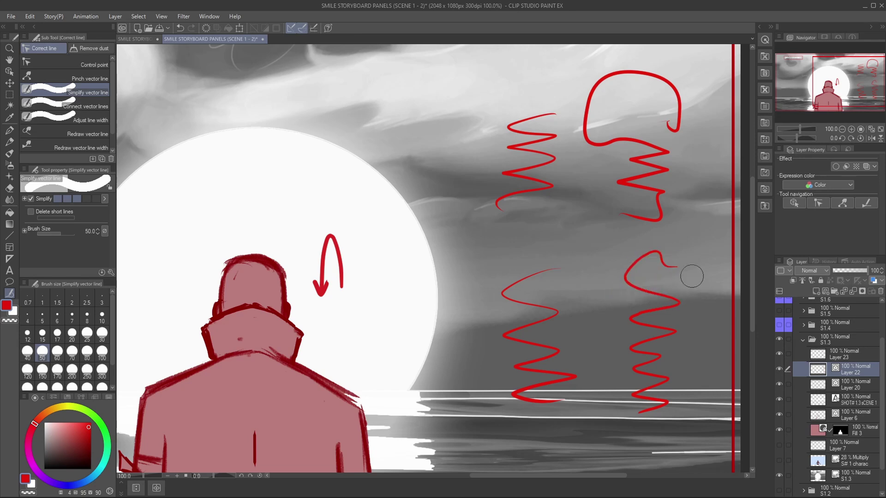
- Join the two red vertical segments into one line with Connect vector lines
left_click(86, 106)
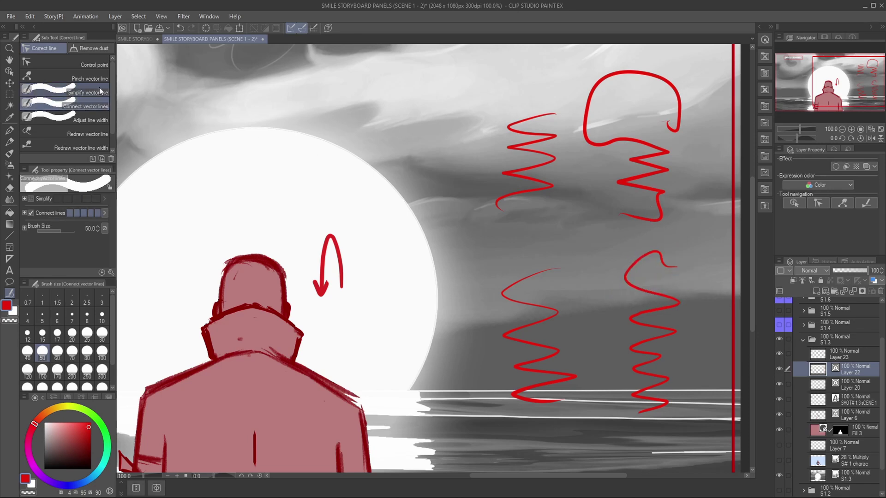
key("p")
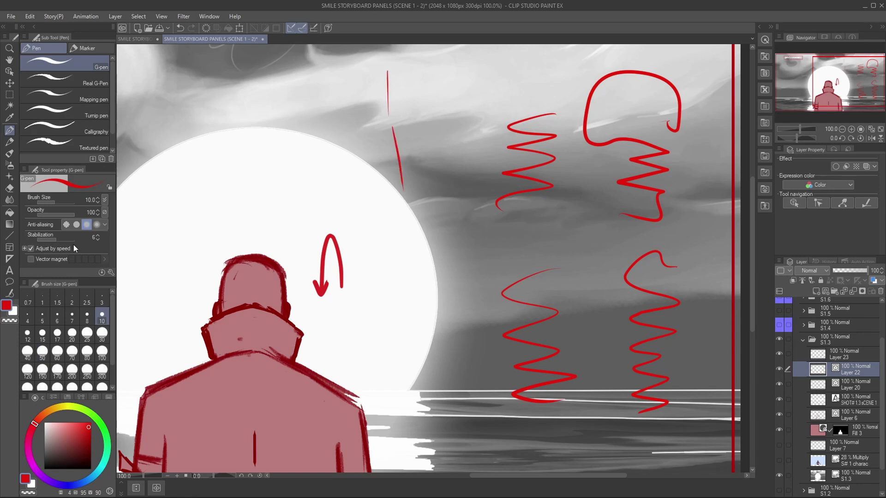
left_click(10, 282)
left_click_drag(381, 79, 403, 184)
- Thicken then thin the vertical red line, and redraw its upper part
left_click(87, 121)
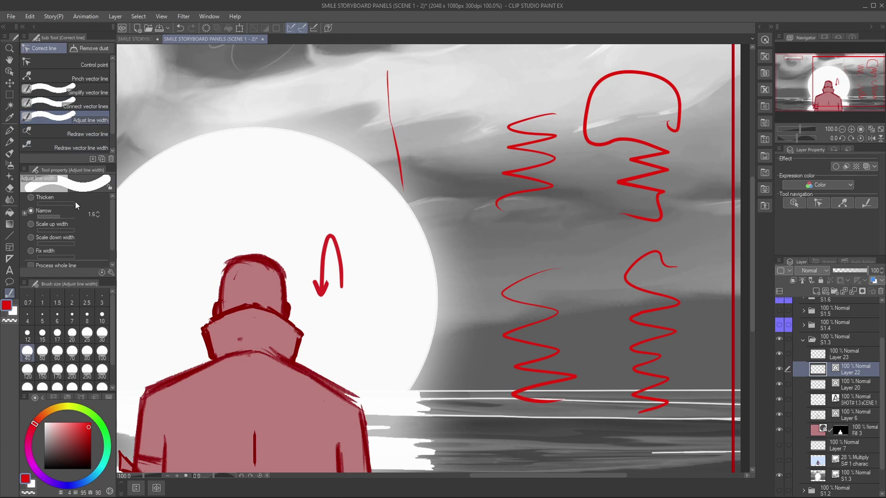
left_click(30, 198)
left_click_drag(402, 173, 387, 74)
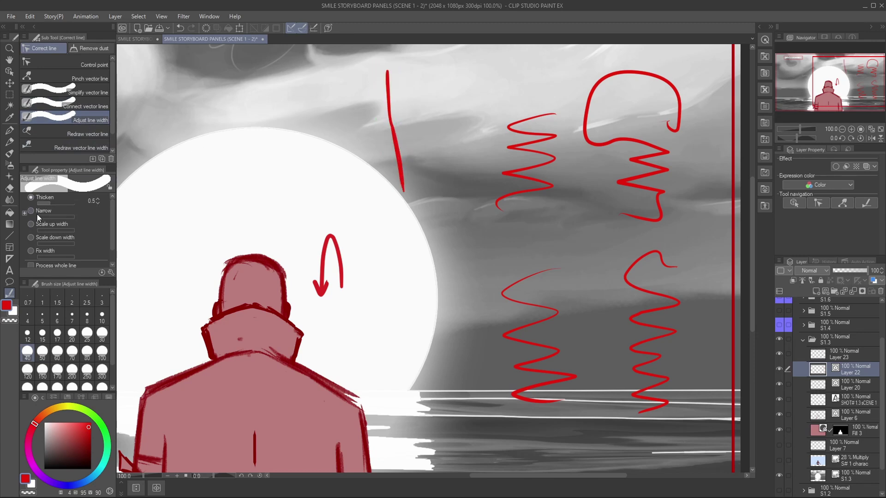
left_click(30, 211)
mouse_move(388, 72)
left_mouse_down()
mouse_move(402, 182)
mouse_move(405, 175)
left_mouse_up()
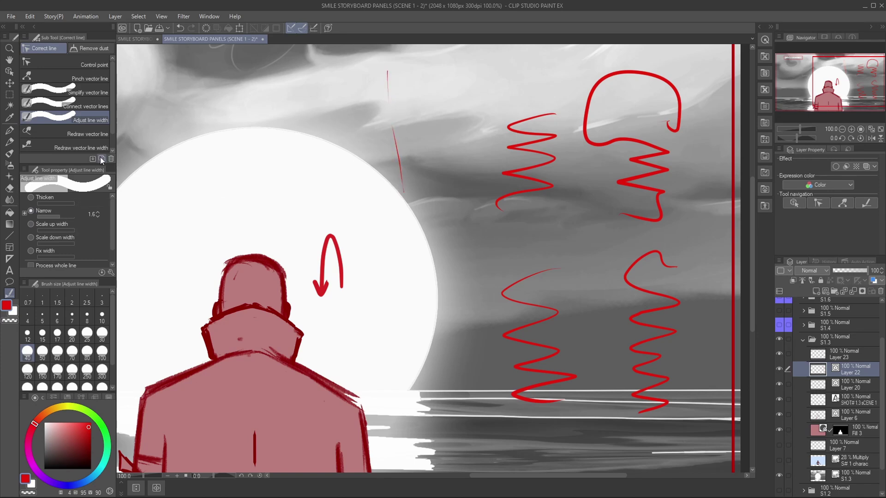
left_click(87, 134)
mouse_move(387, 105)
left_mouse_down()
mouse_move(391, 82)
mouse_move(403, 149)
mouse_move(399, 191)
left_mouse_up()
- Redraw the thin red line beside the moon into small zigzag marks above it
left_click_drag(353, 81, 373, 96)
left_click(86, 148)
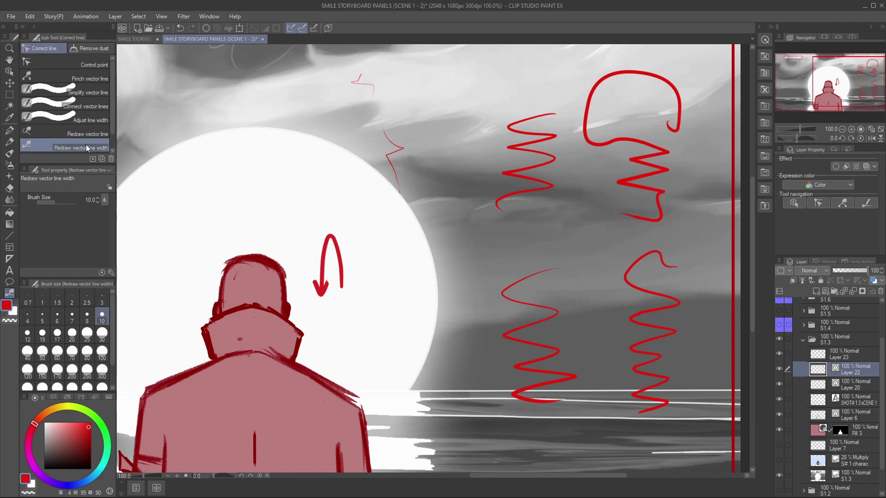